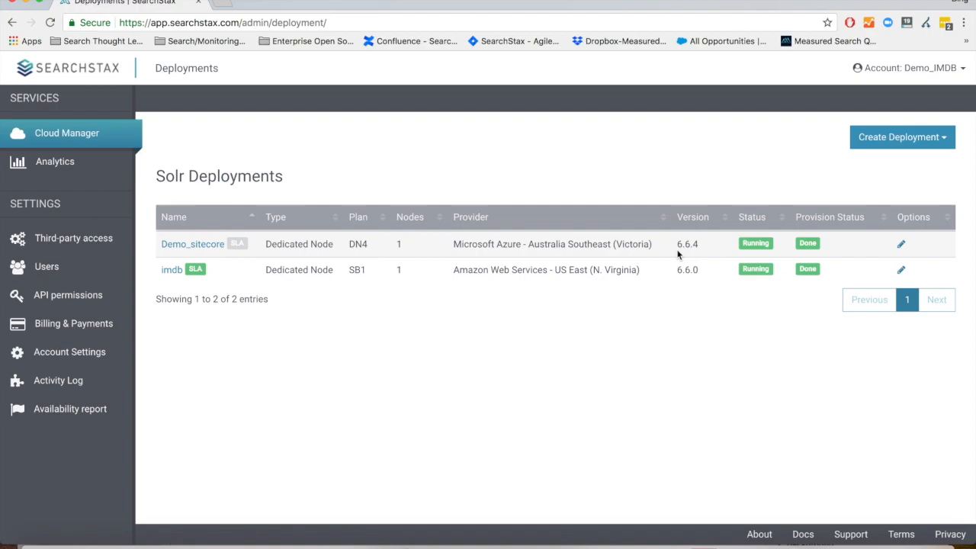
# Start a new Solr deployment named Demo_Azure, hosted on Microsoft Azure in the West US (California) region.
pyautogui.click(908, 145)
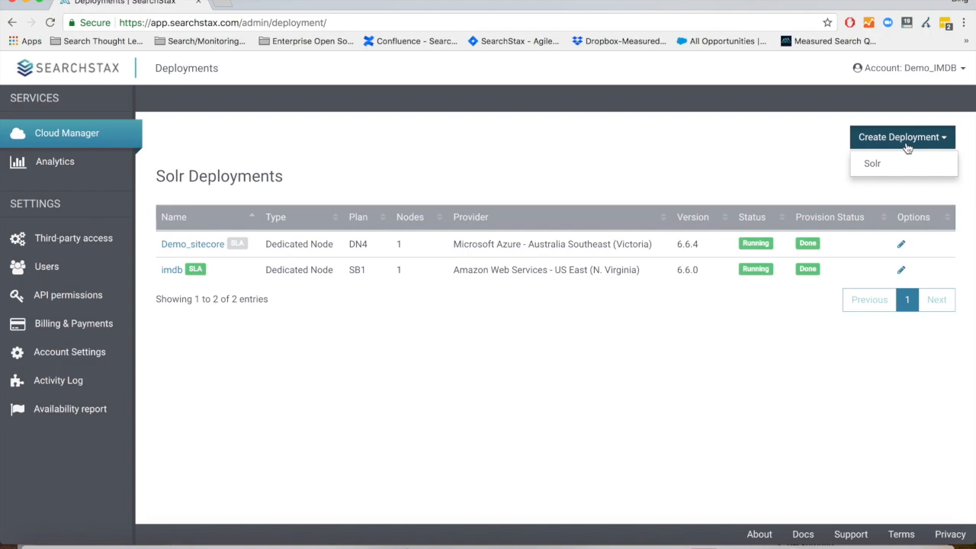
pyautogui.click(871, 162)
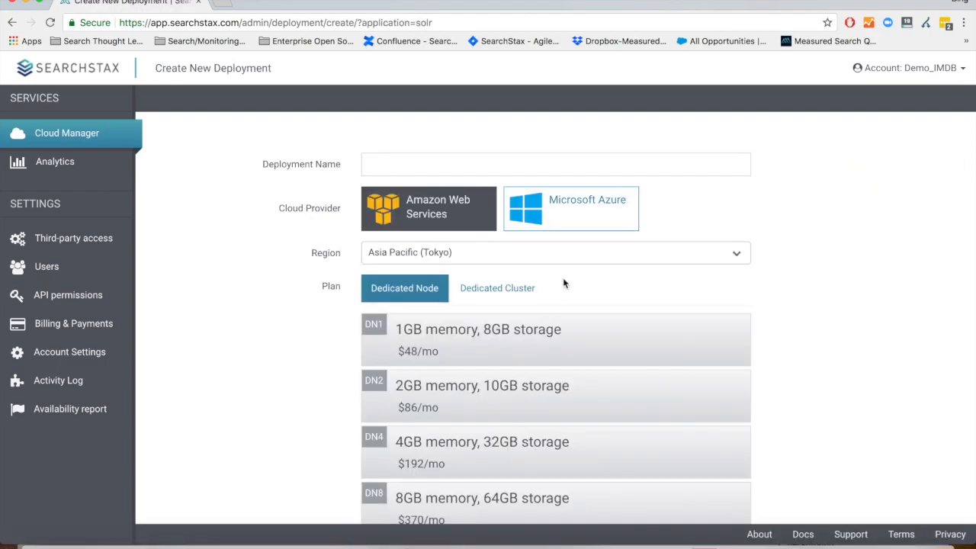
pyautogui.click(435, 165)
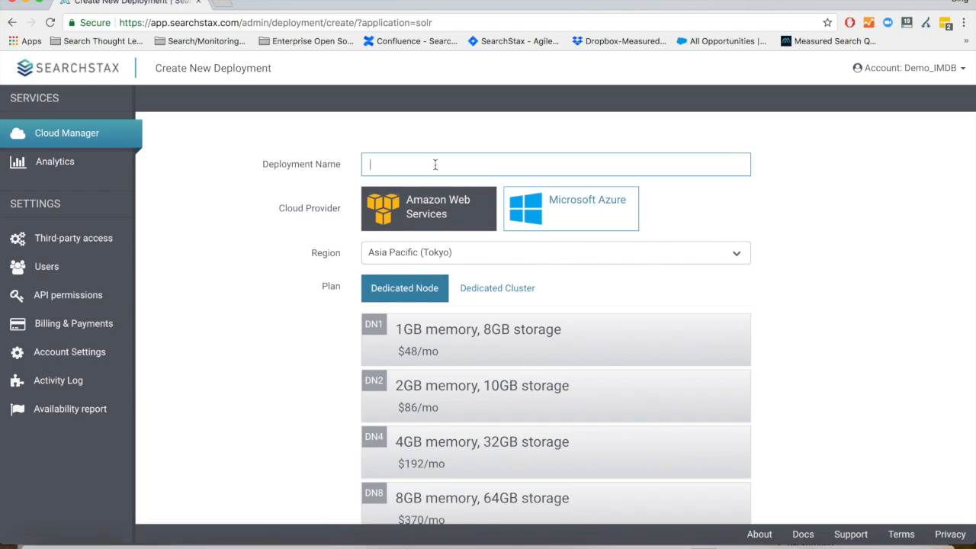
pyautogui.write('Demo_Azure')
pyautogui.click(557, 221)
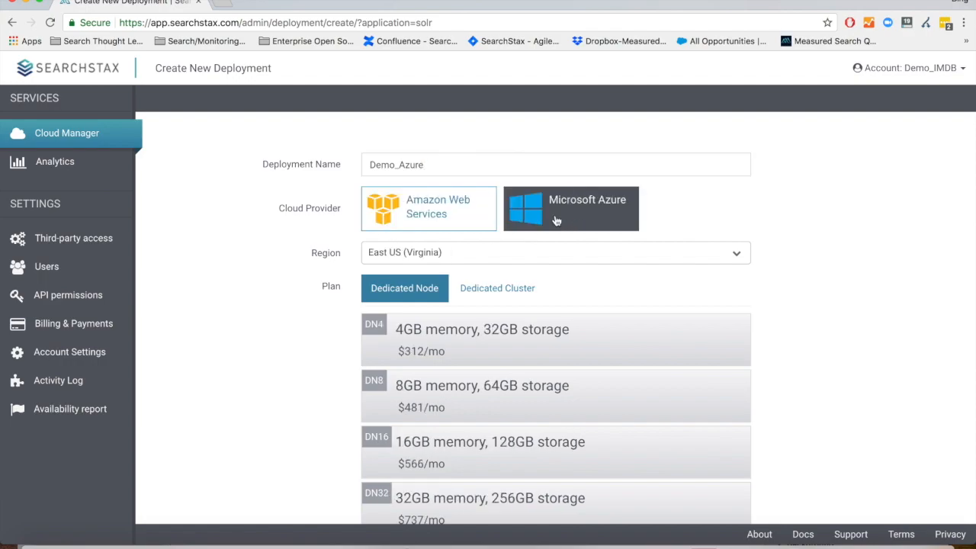
pyautogui.click(506, 258)
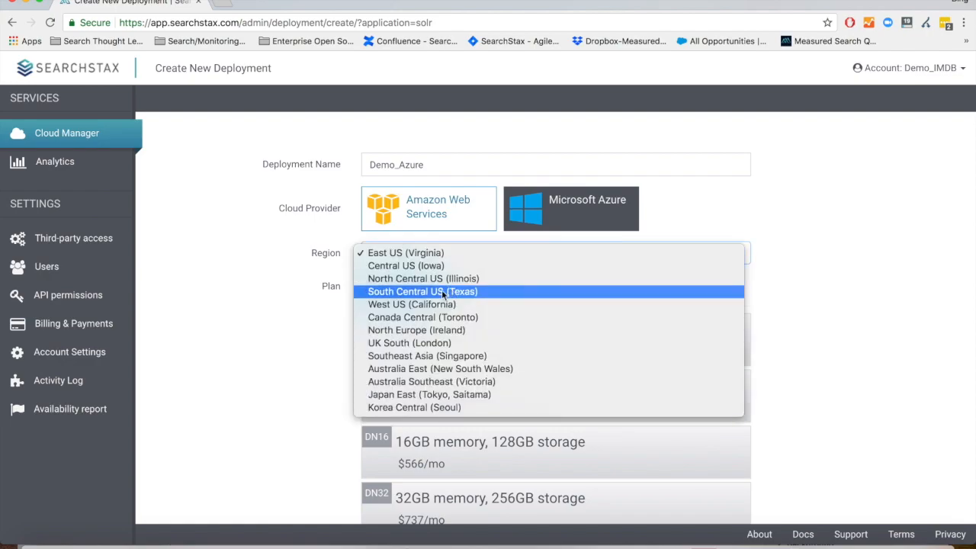
pyautogui.click(422, 307)
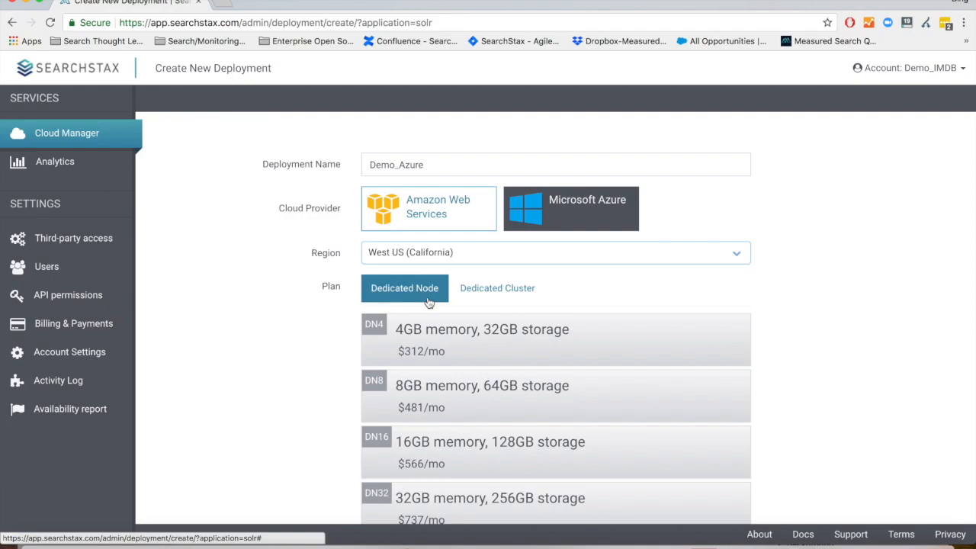
# Choose the Dedicated Cluster DC4 plan with Solr version 6.6.4, create the deployment and dismiss the notice.
pyautogui.click(494, 296)
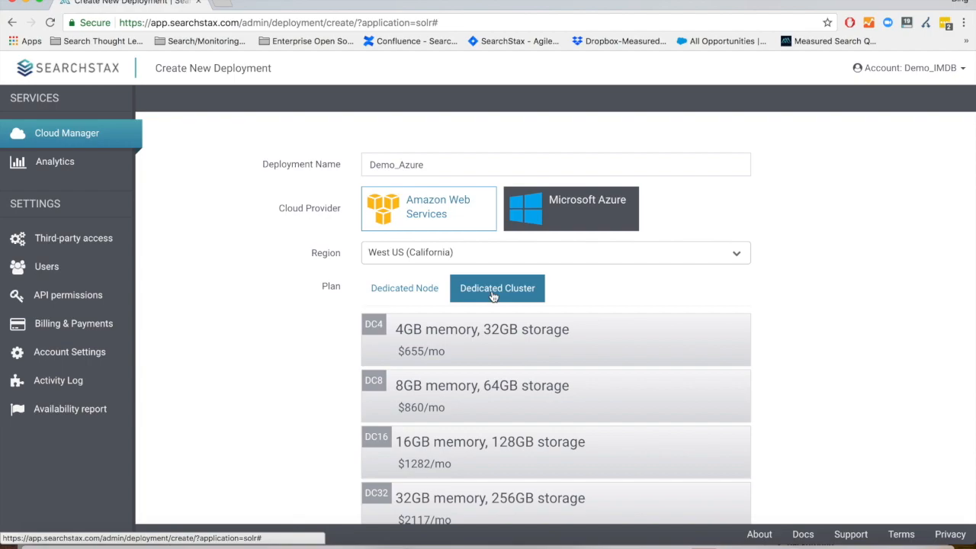
pyautogui.click(458, 331)
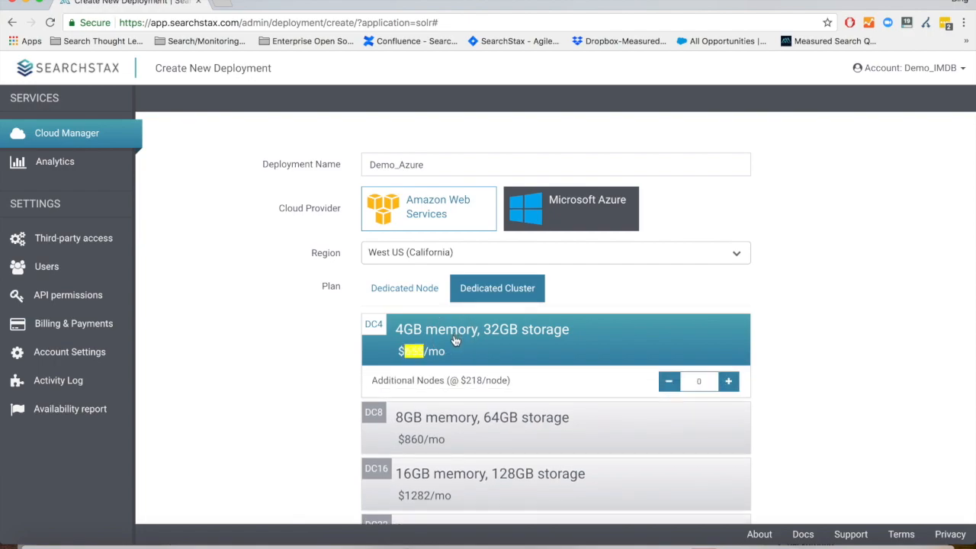
pyautogui.scroll(-3, 455, 341)
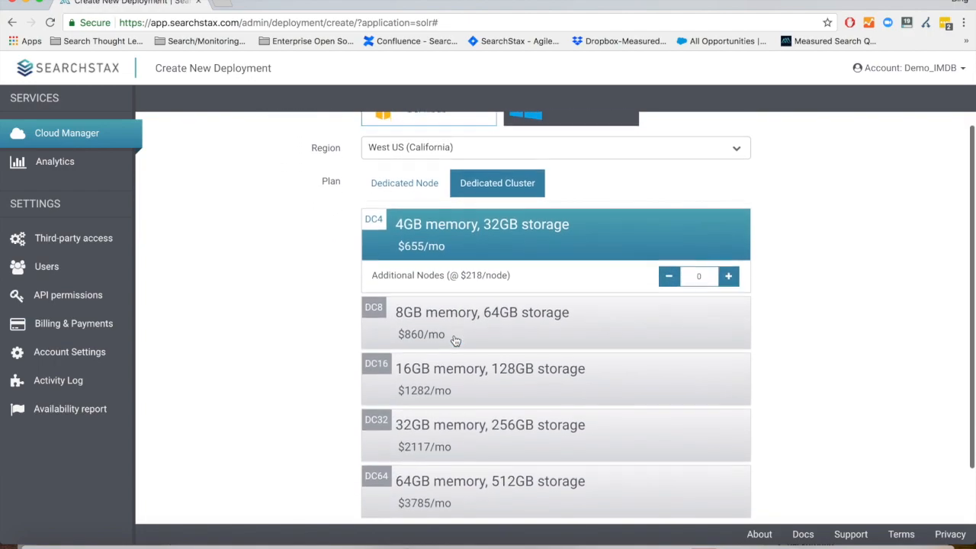
pyautogui.scroll(-3, 456, 341)
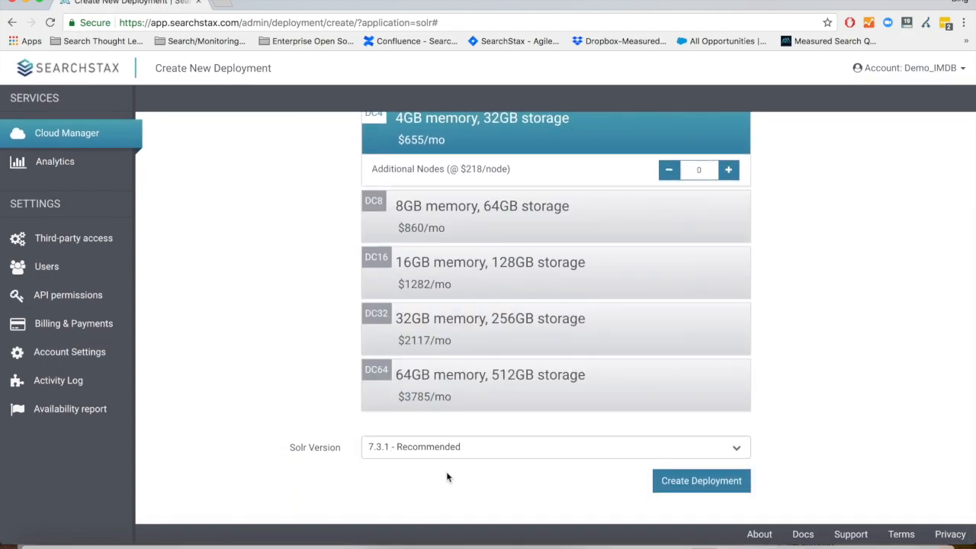
pyautogui.click(490, 451)
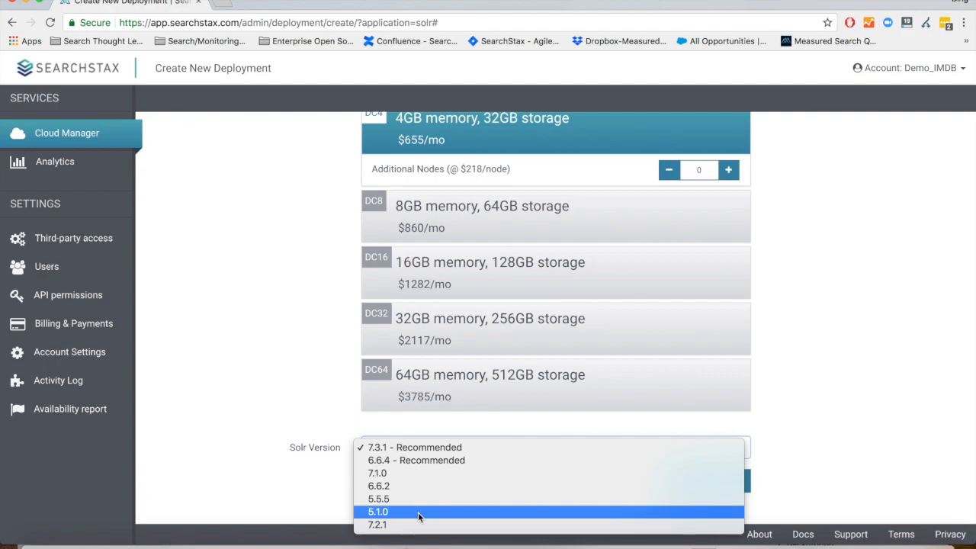
pyautogui.click(436, 460)
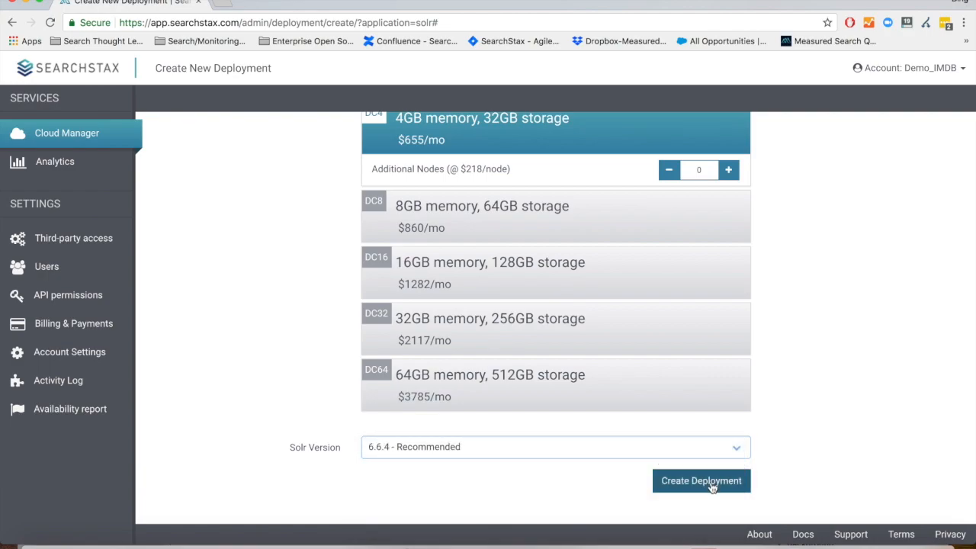
pyautogui.click(712, 488)
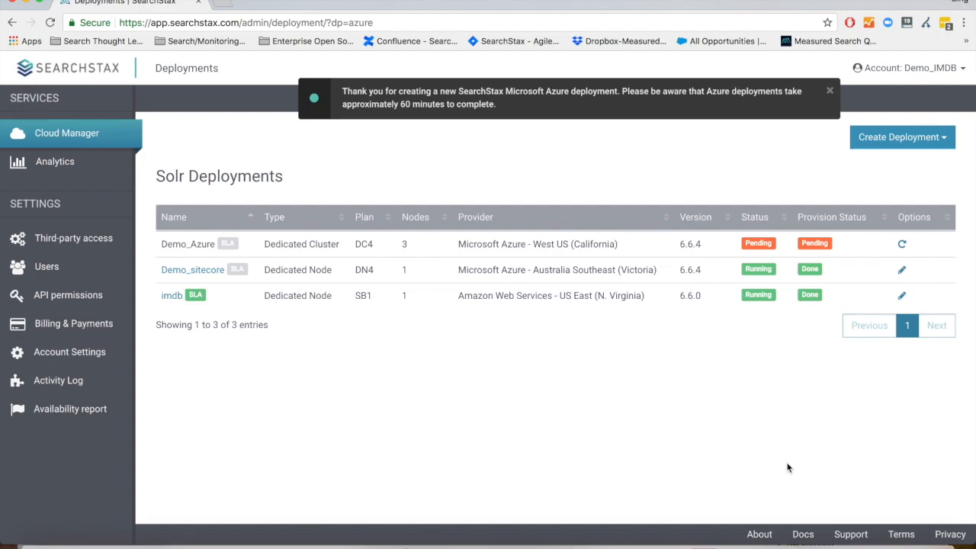
pyautogui.click(830, 92)
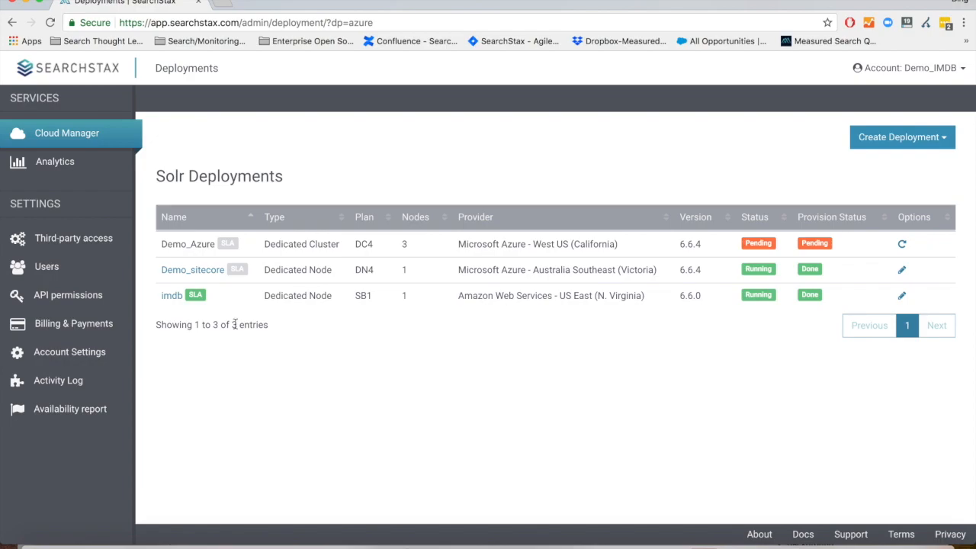
# View the Demo_sitecore deployment's servers and its Solr admin dashboard through the HTTP endpoint, and return to the servers page.
pyautogui.click(212, 272)
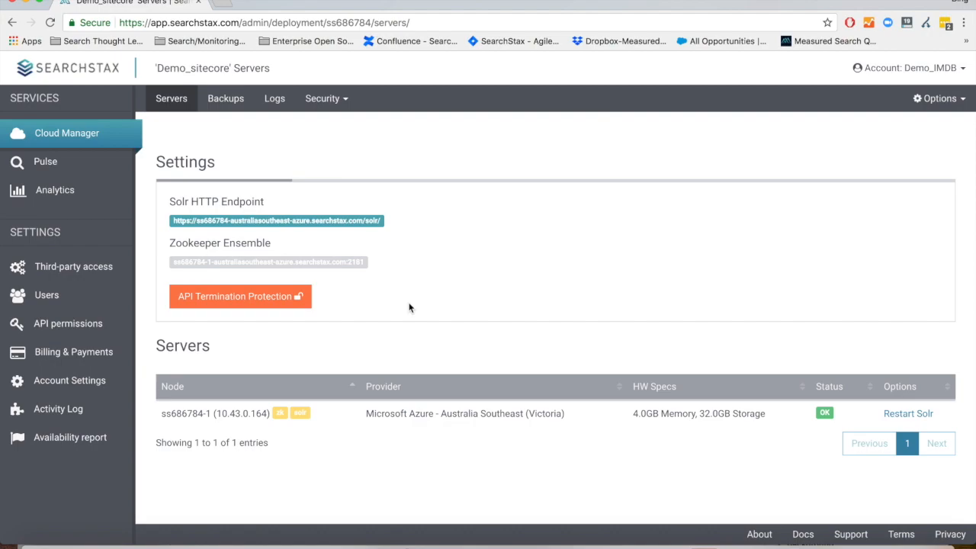
pyautogui.click(263, 221)
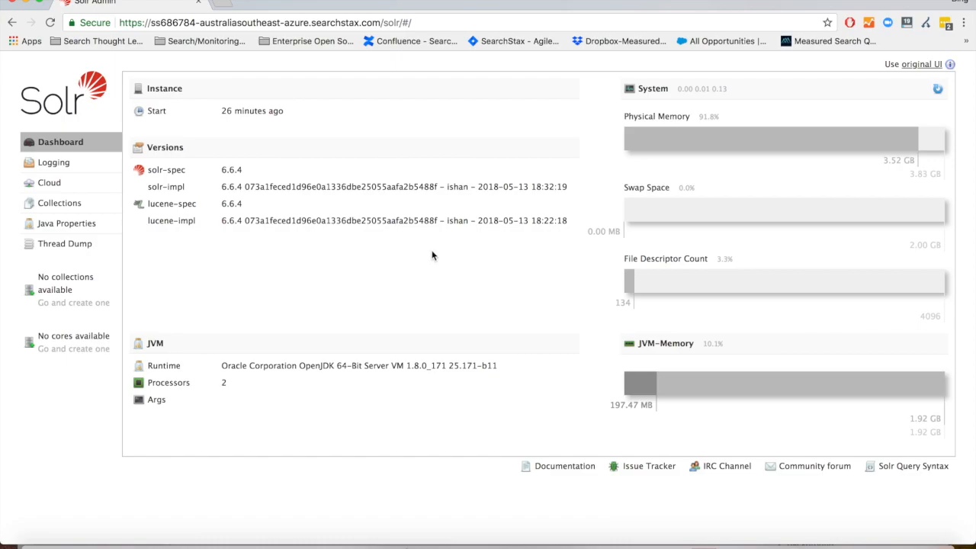
pyautogui.click(11, 24)
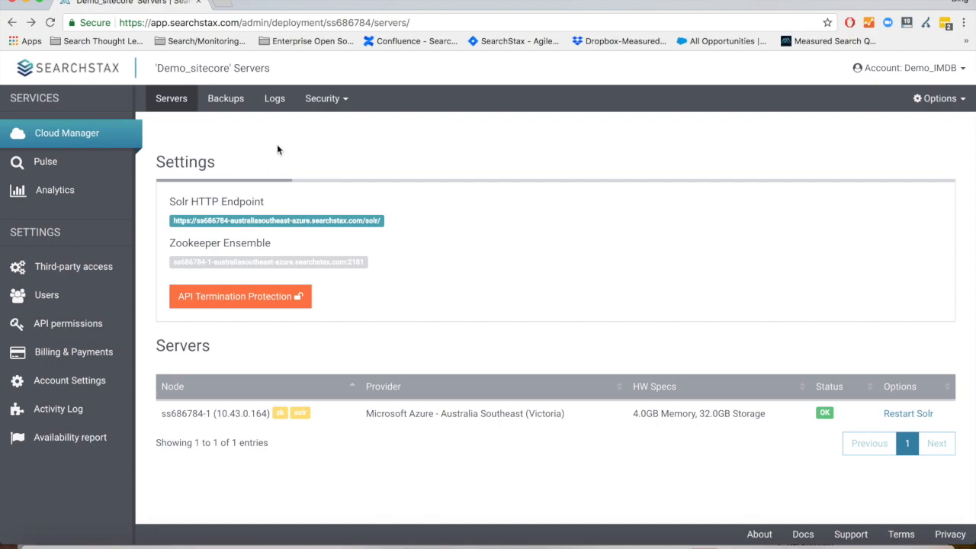
# Draft a Saturday and Sunday backup schedule for the Demo_sitecore deployment, and close it without saving.
pyautogui.click(233, 106)
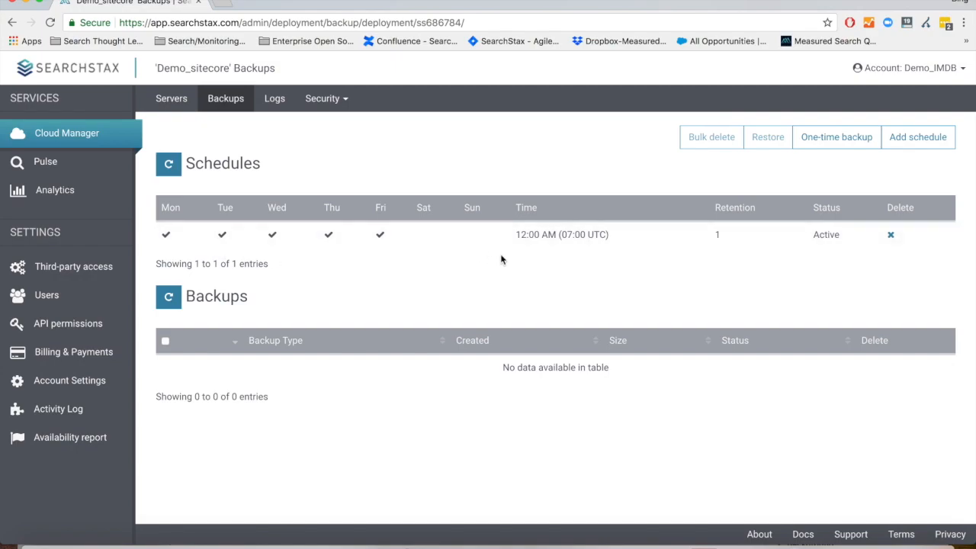
pyautogui.click(914, 148)
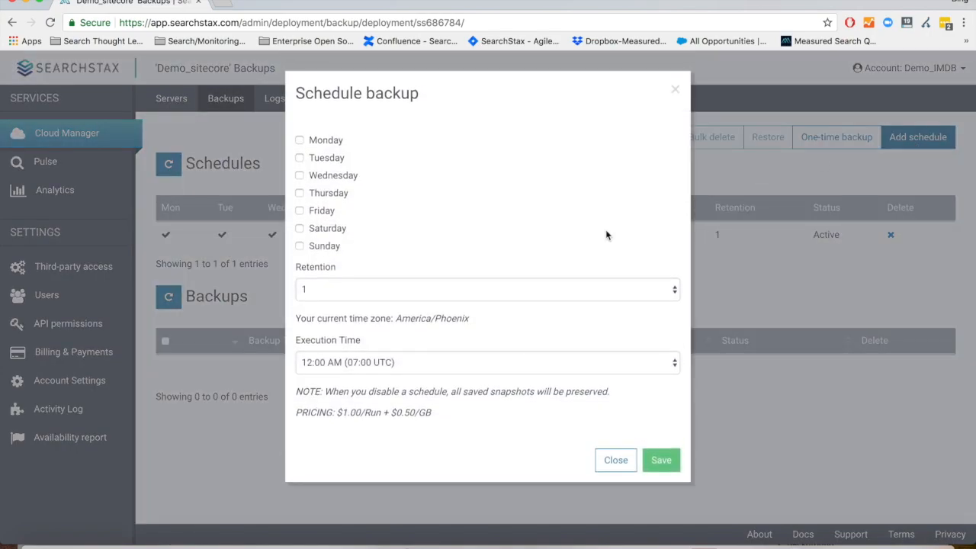
pyautogui.click(299, 230)
pyautogui.click(300, 246)
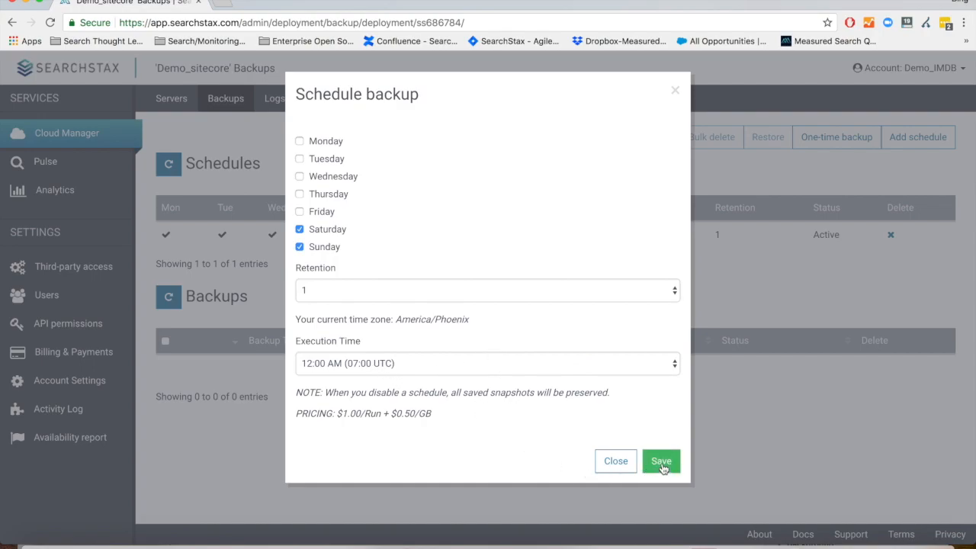
pyautogui.click(620, 461)
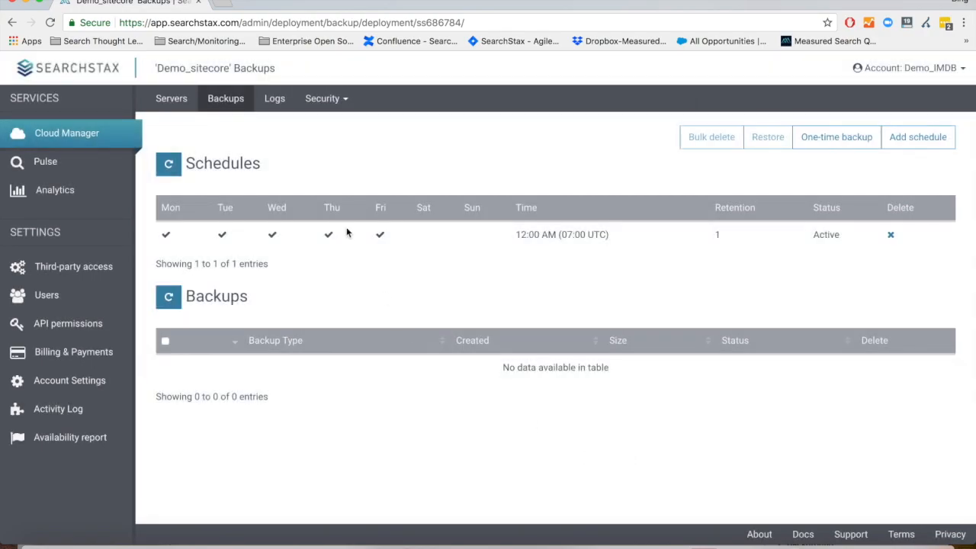
# View the Demo_sitecore server logs for node ss686784-1.
pyautogui.click(275, 99)
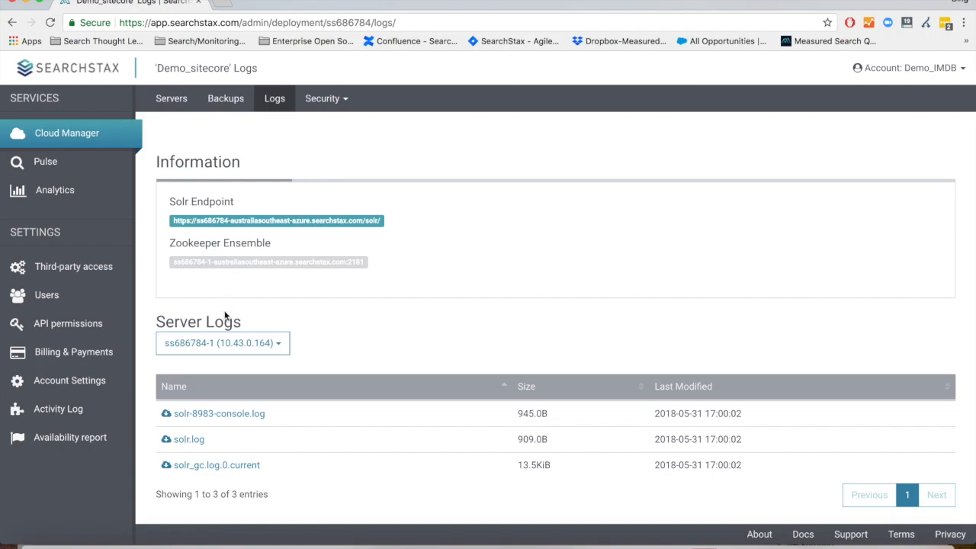
pyautogui.click(229, 344)
pyautogui.click(230, 379)
# Review the IP filter and authentication security settings of the Demo_sitecore deployment.
pyautogui.click(341, 100)
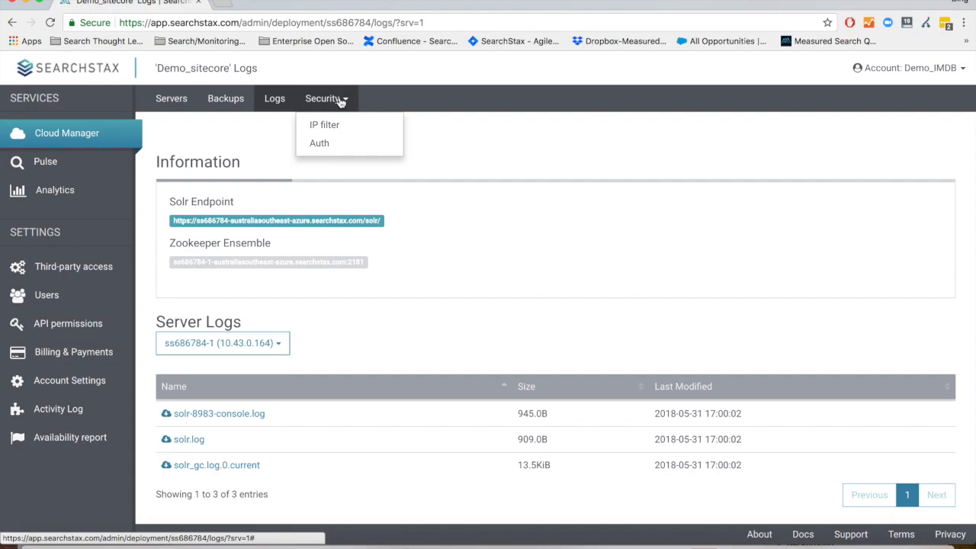
pyautogui.click(324, 126)
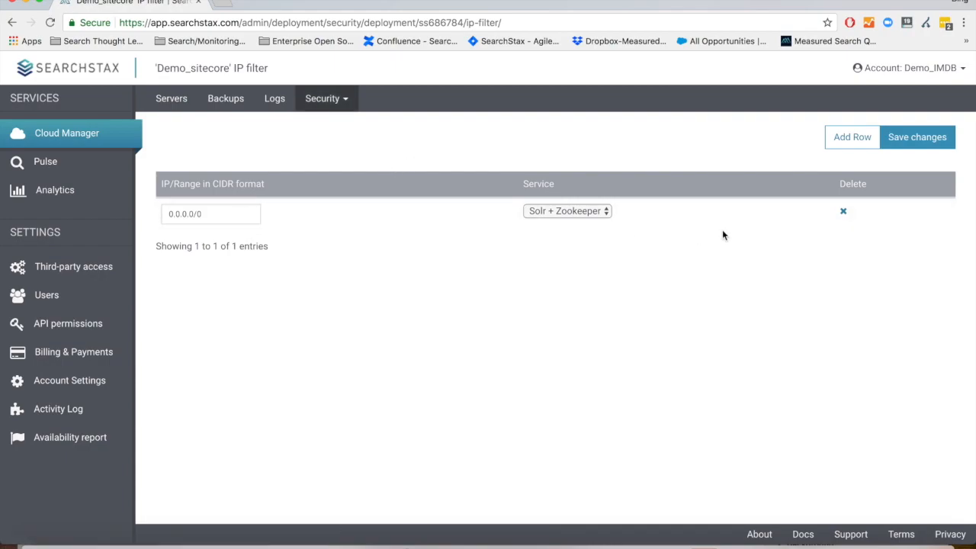
pyautogui.click(338, 98)
pyautogui.click(329, 149)
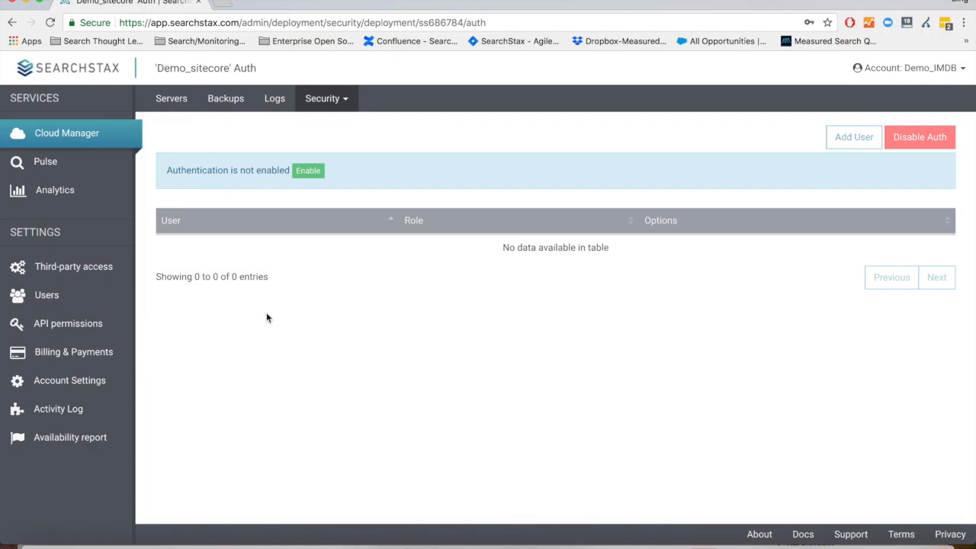
# Review the third-party access settings for PagerDuty and New Relic.
pyautogui.click(76, 268)
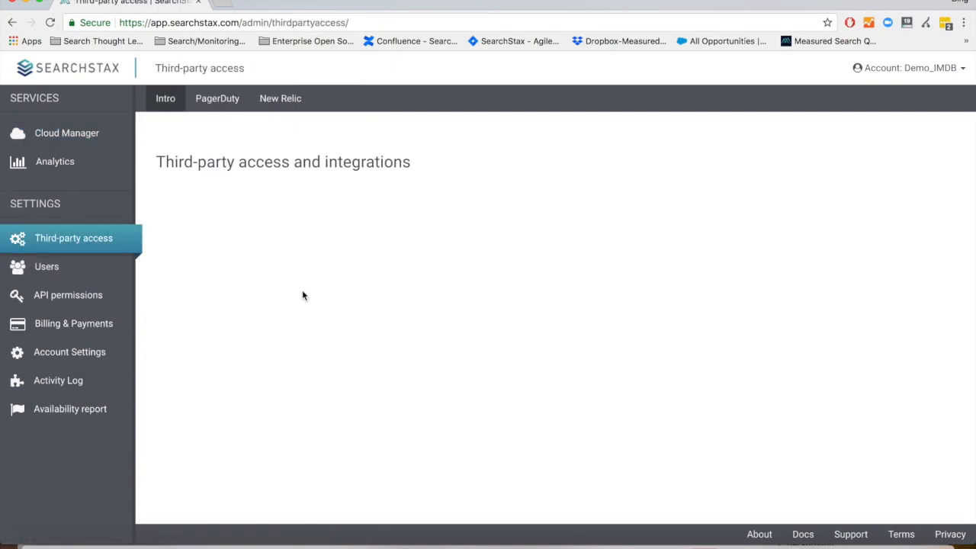
pyautogui.click(227, 98)
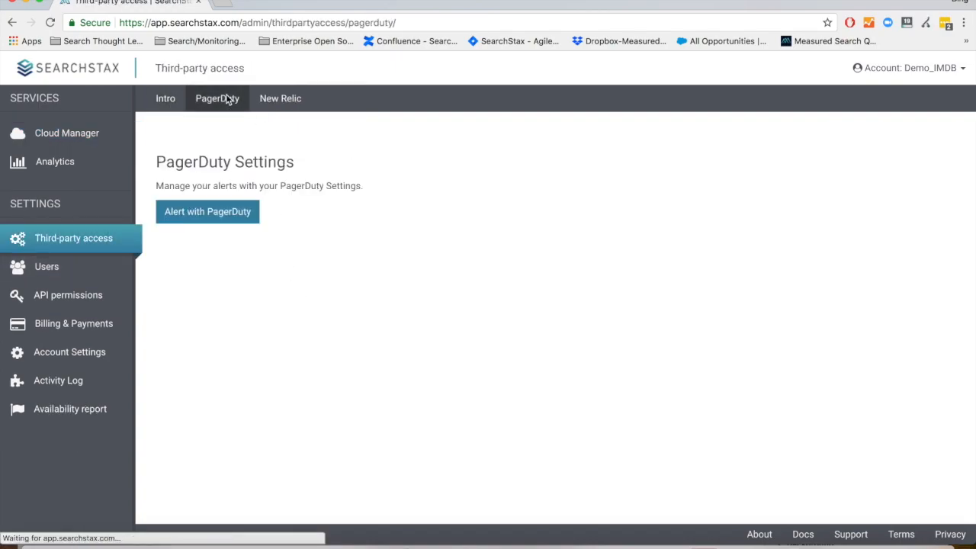
pyautogui.click(290, 107)
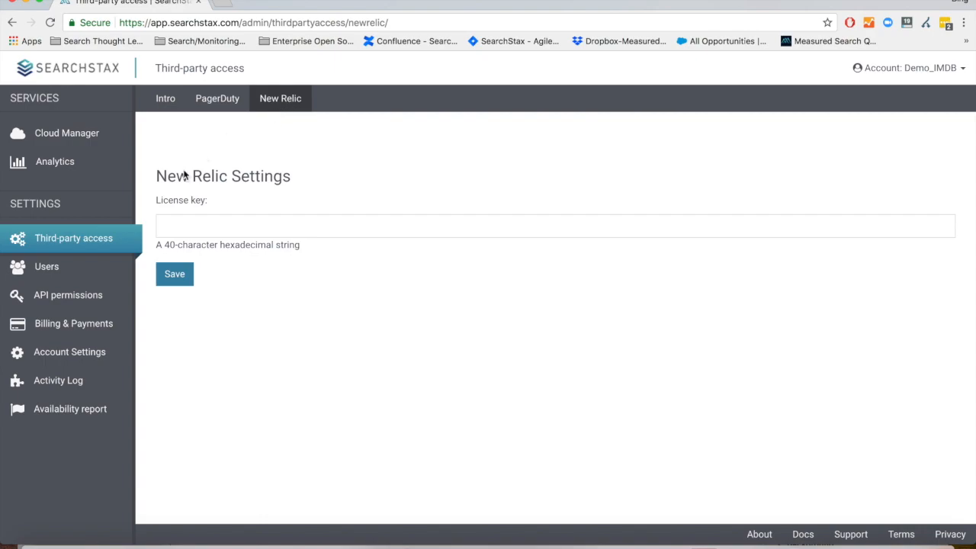
# Review the account's user list and the form for adding a user, and cancel the form.
pyautogui.click(73, 269)
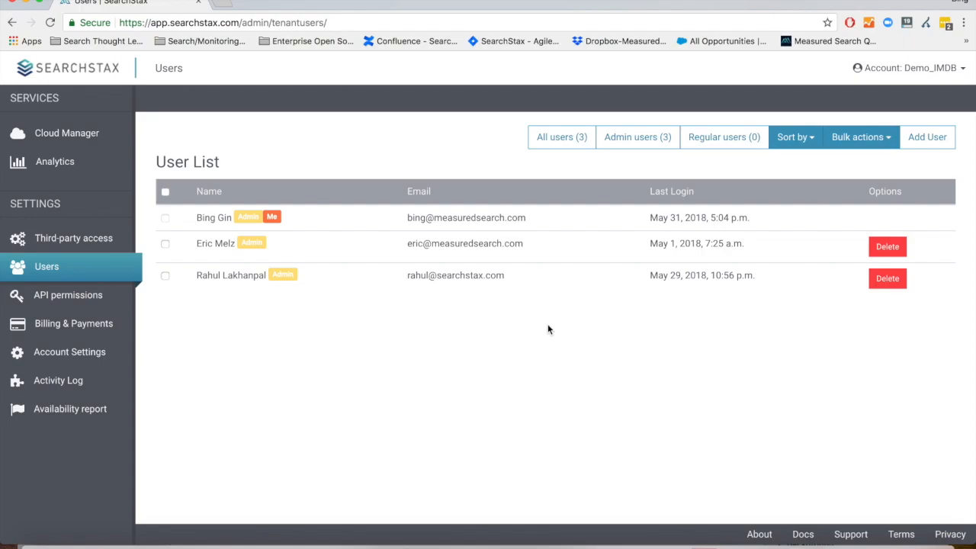
pyautogui.click(934, 147)
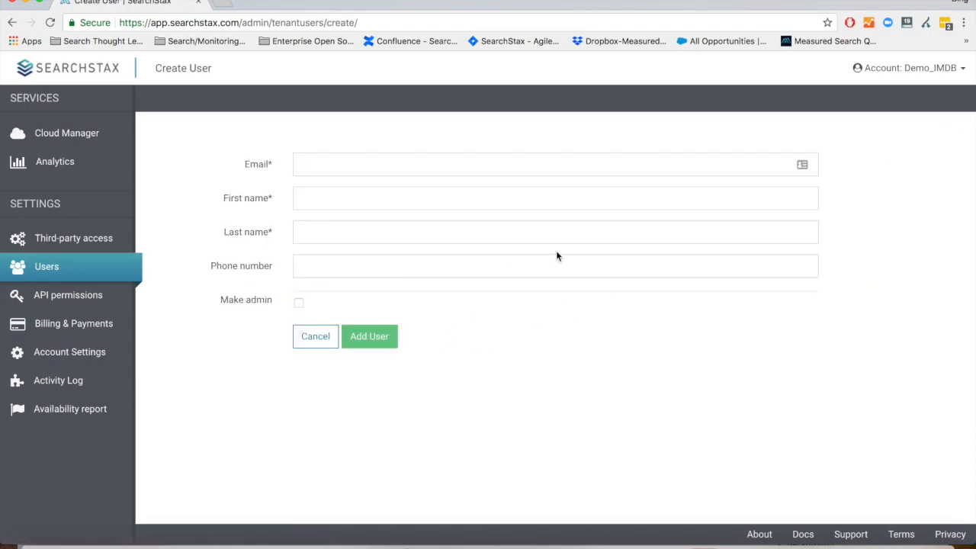
pyautogui.click(309, 345)
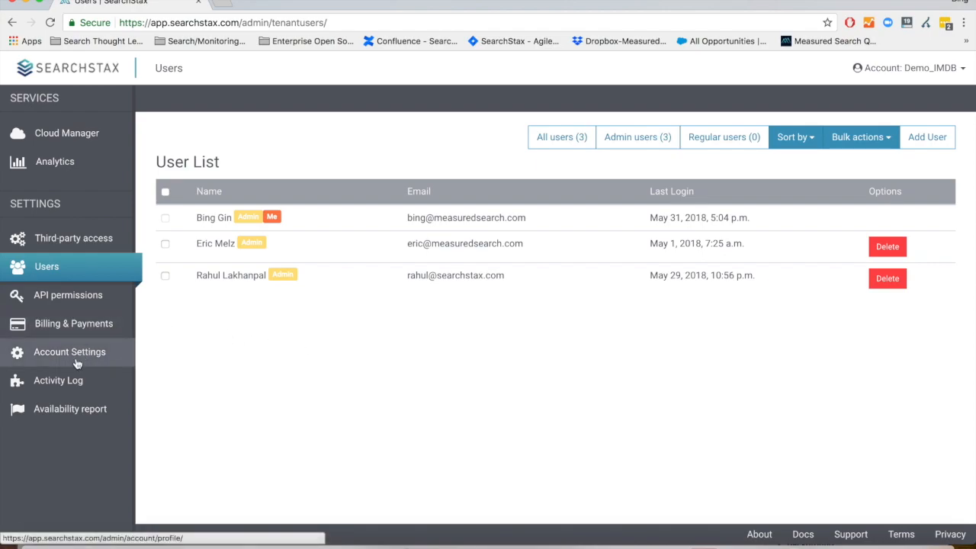
# Look through the account's activity log, and open the availability report.
pyautogui.click(68, 379)
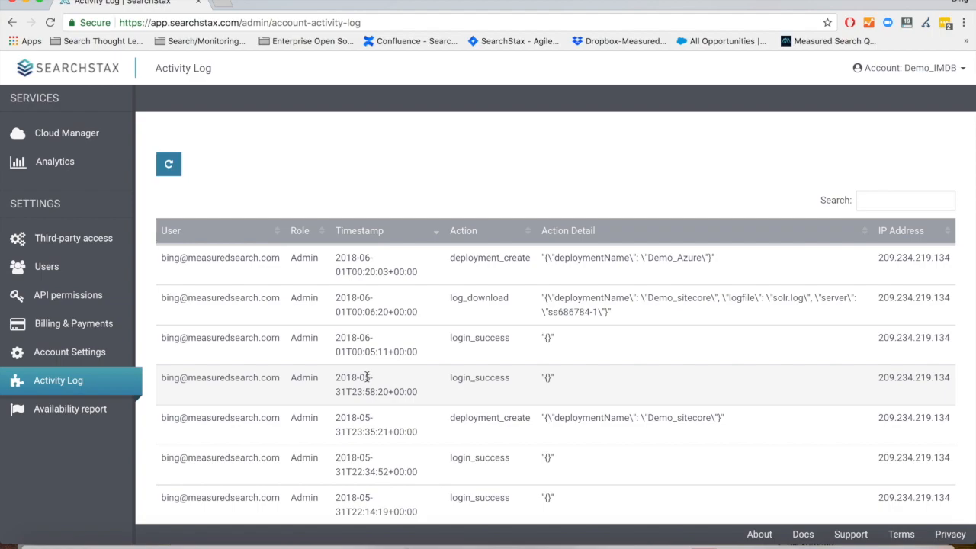
pyautogui.scroll(-3, 367, 377)
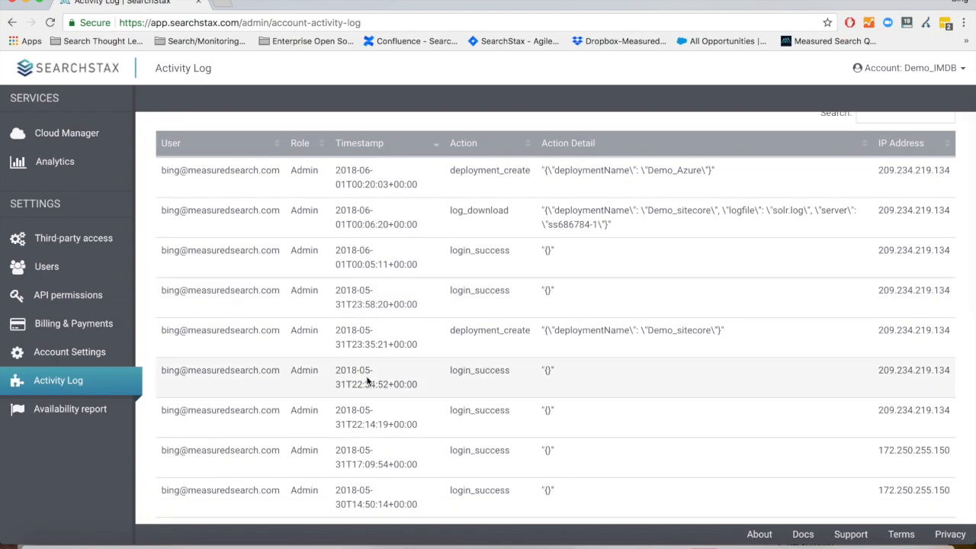
pyautogui.scroll(3, 367, 376)
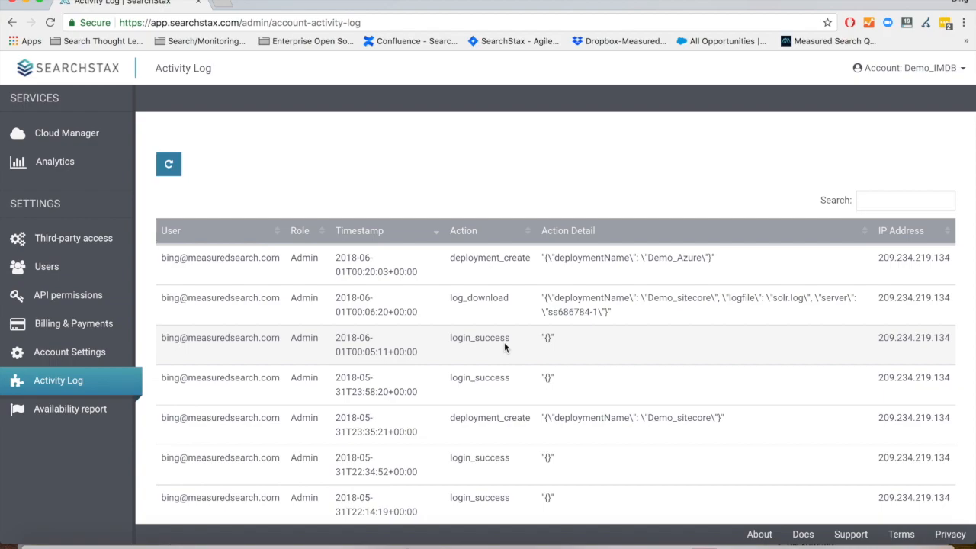
pyautogui.click(98, 411)
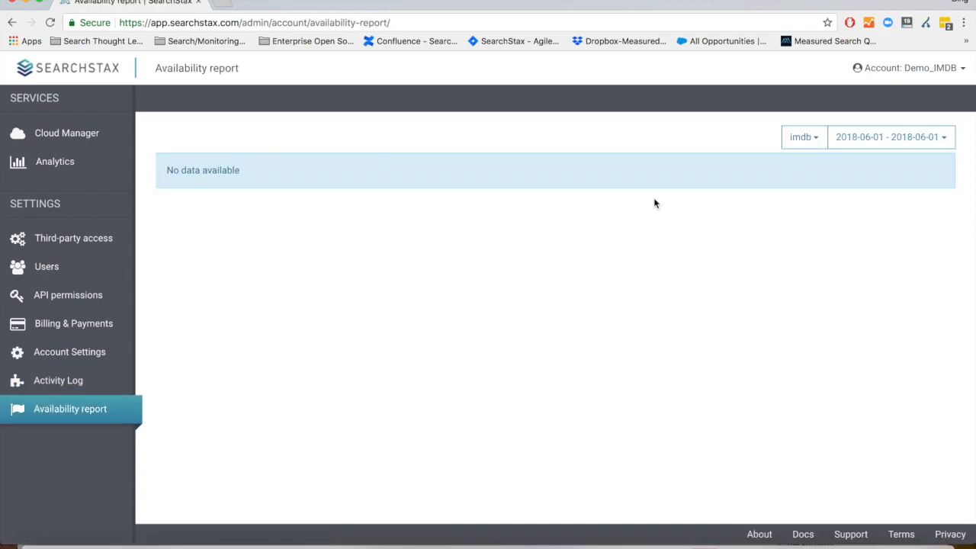
# View the imdb deployment's availability report for 2018-04-01 to 2018-04-30, and check which other reporting periods are offered.
pyautogui.click(835, 141)
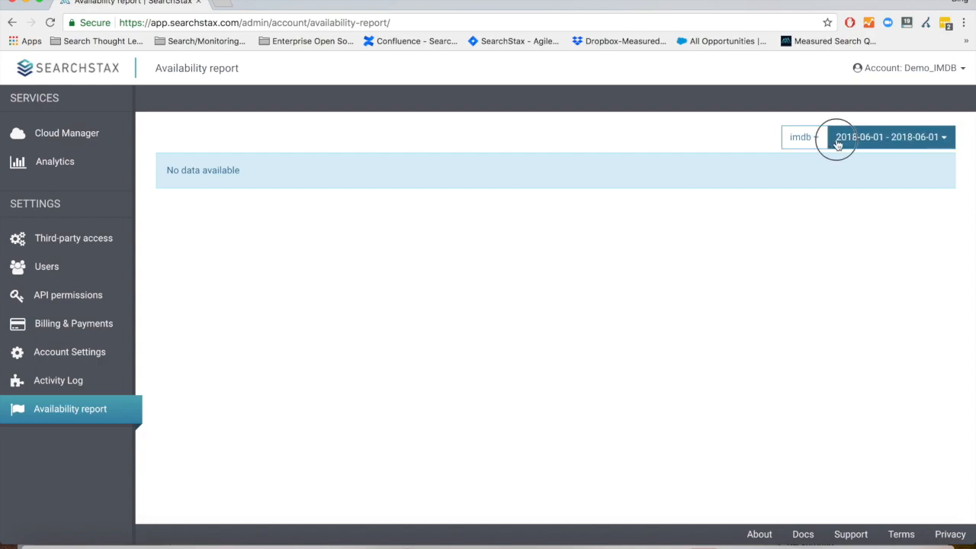
pyautogui.click(842, 181)
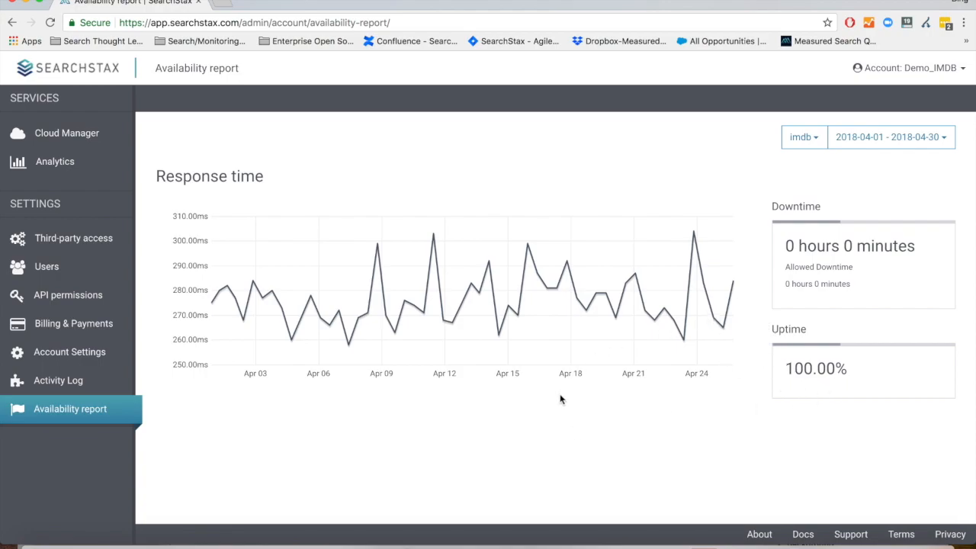
pyautogui.click(876, 142)
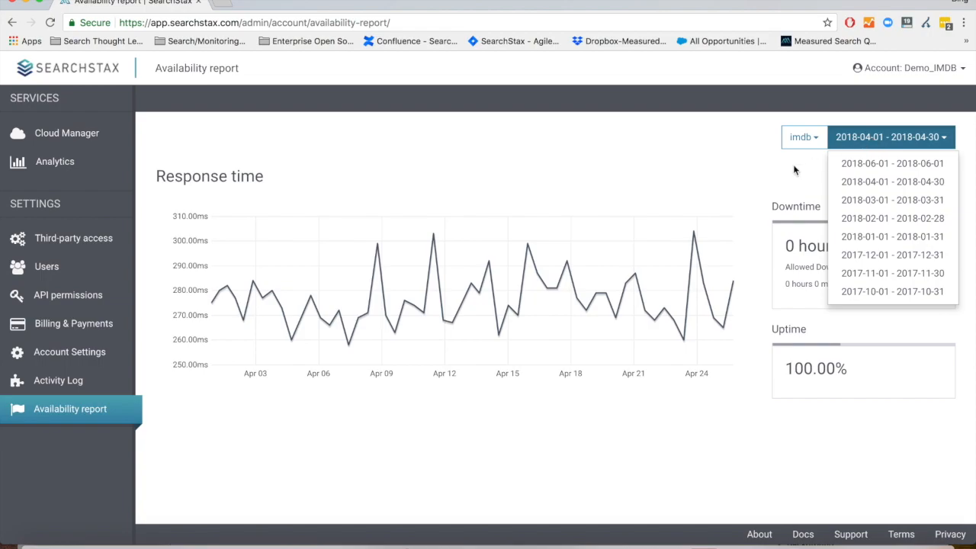
pyautogui.click(567, 180)
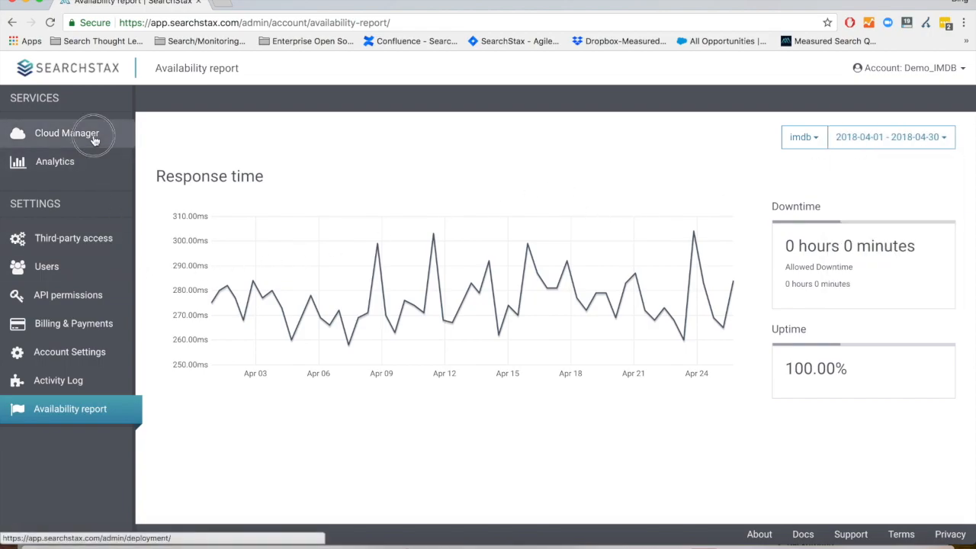
# Check the provisioning status in the Solr deployments list, review the Demo_Azure deployment's endpoint and server details, and return to the list.
pyautogui.click(65, 136)
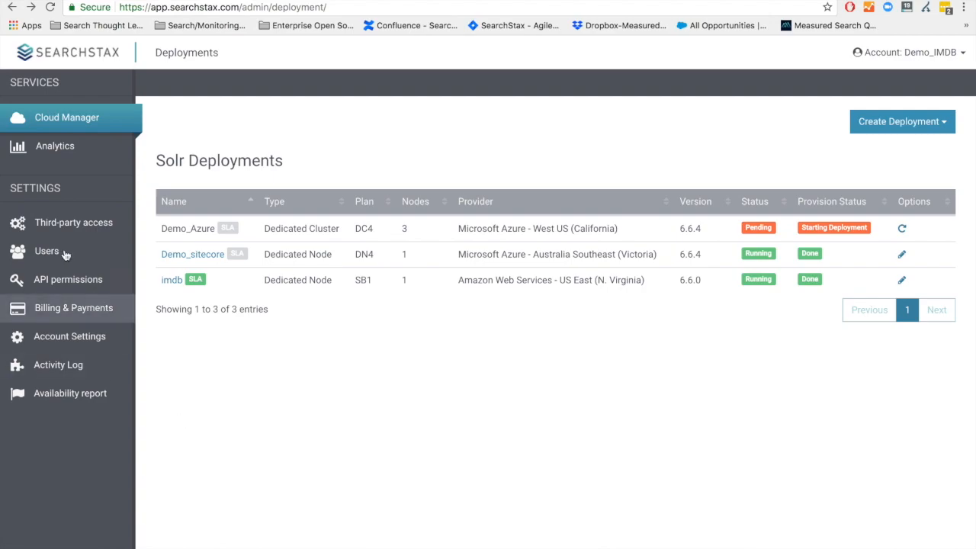
pyautogui.click(67, 125)
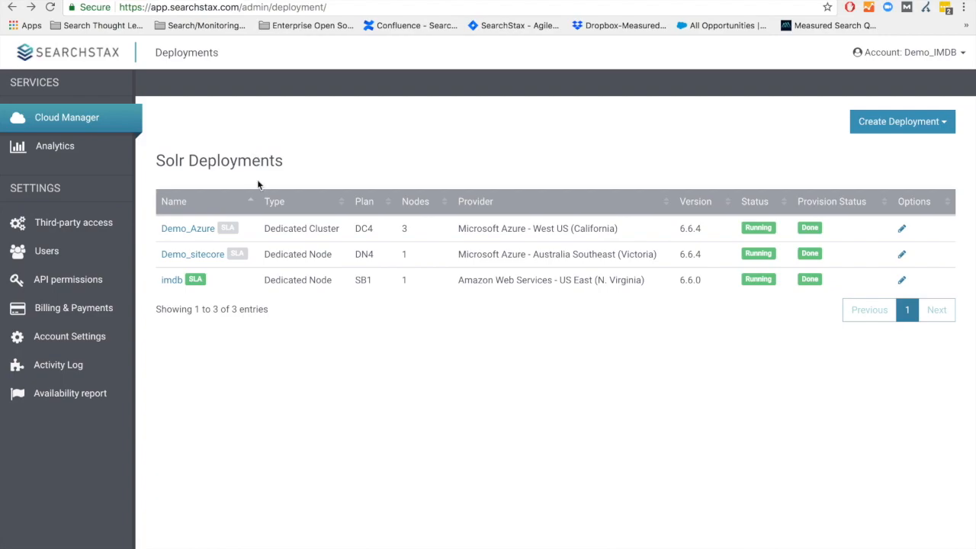
pyautogui.click(186, 230)
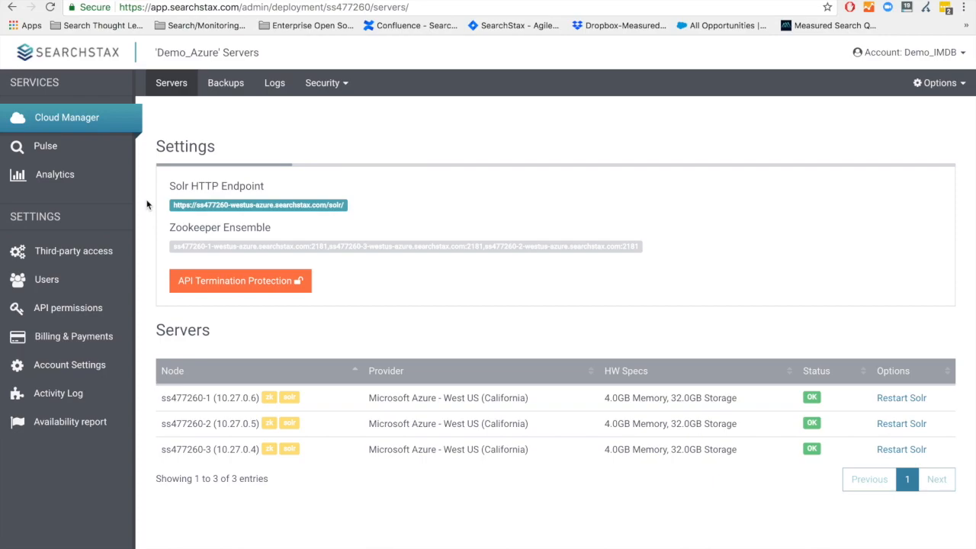
pyautogui.click(85, 127)
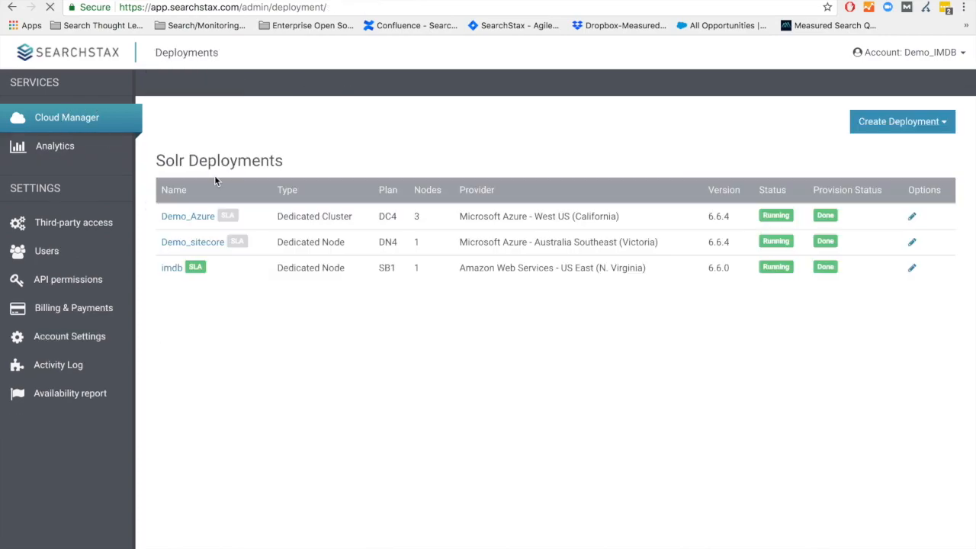